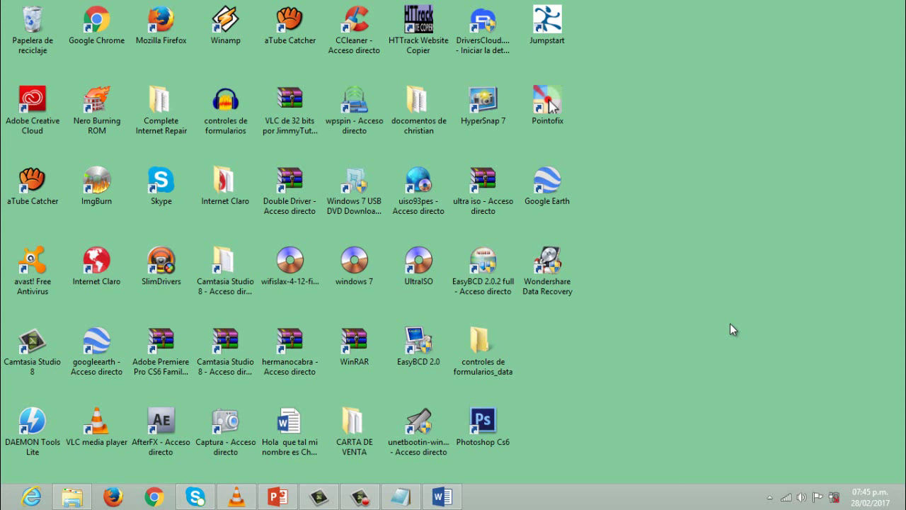
- Open the network adapter list from the Network and Sharing Center
right_click(786, 496)
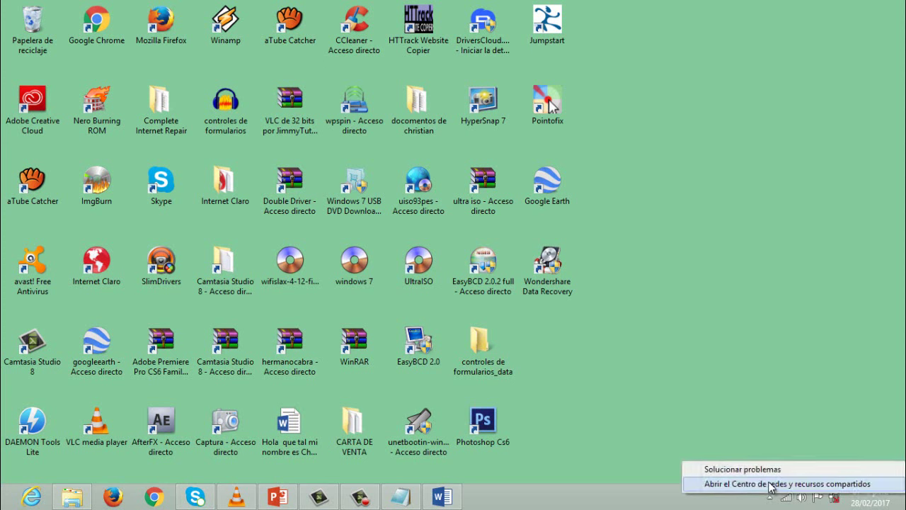
click(770, 488)
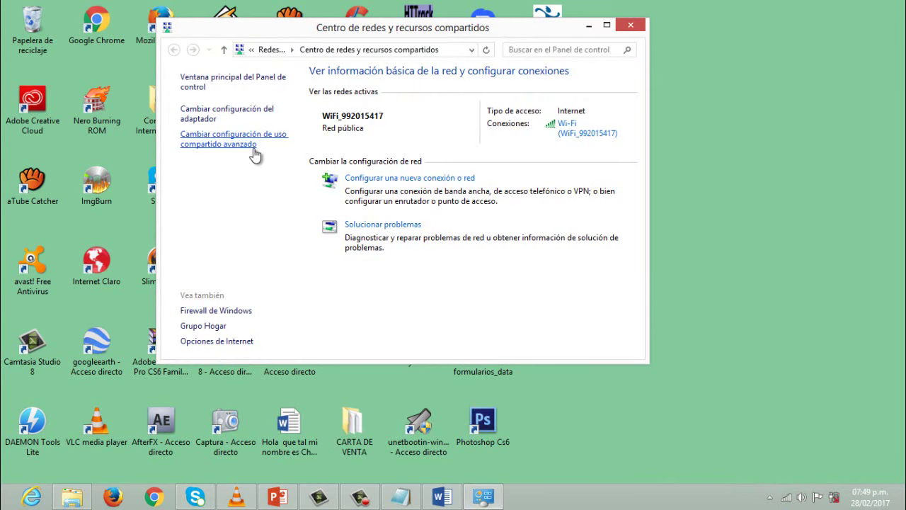
click(209, 118)
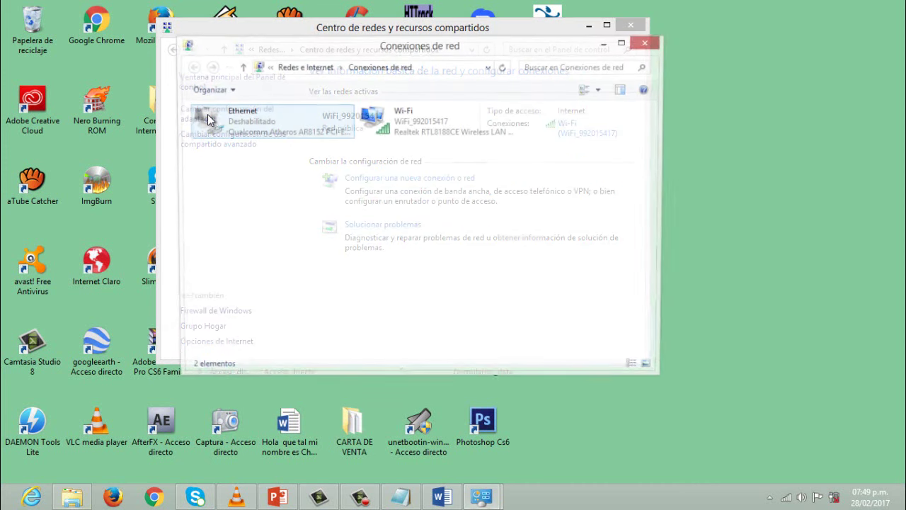
- Disable the Wi-Fi adapter and enable the Ethernet adapter
right_click(393, 130)
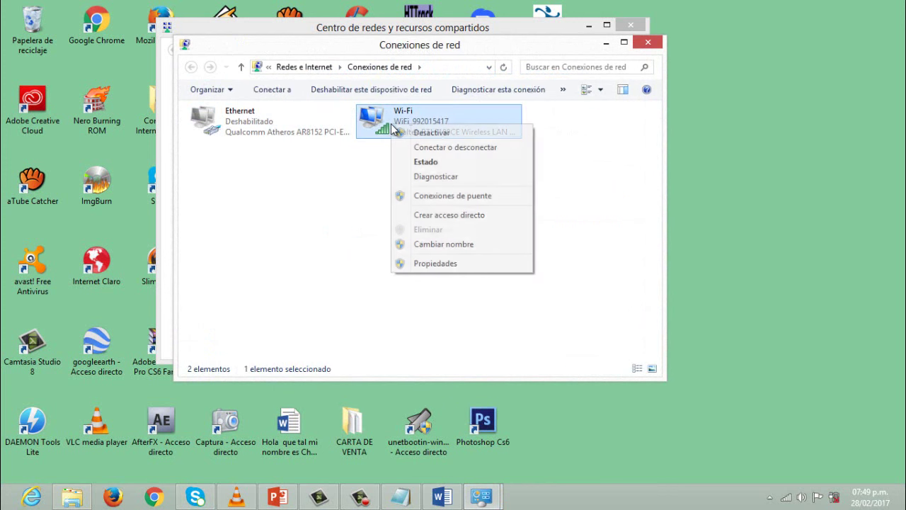
click(418, 135)
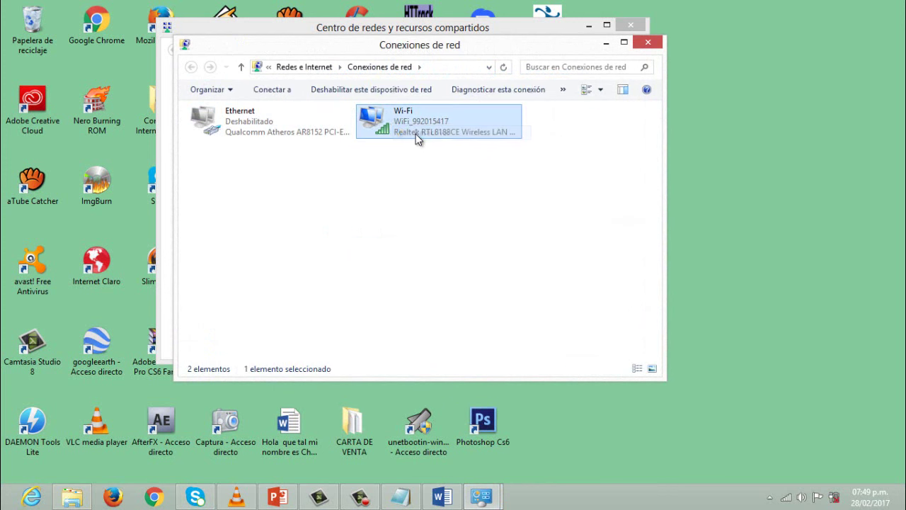
right_click(240, 118)
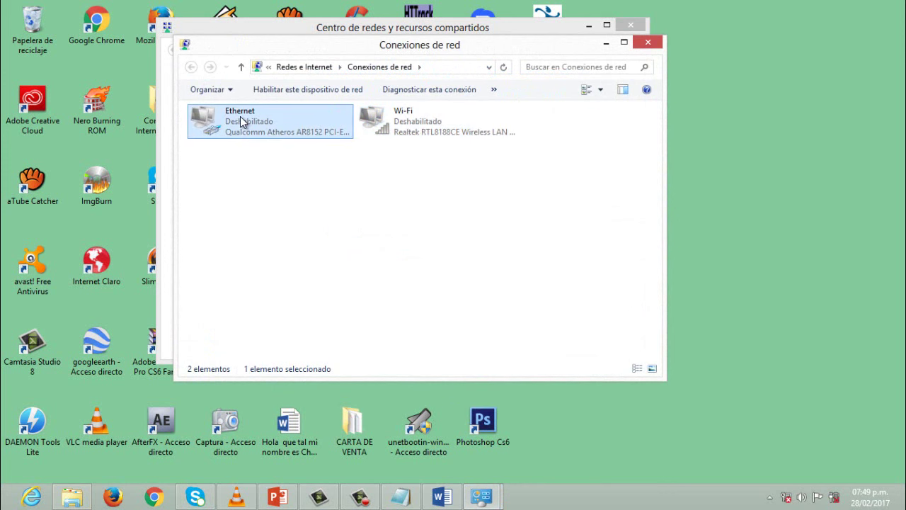
click(275, 126)
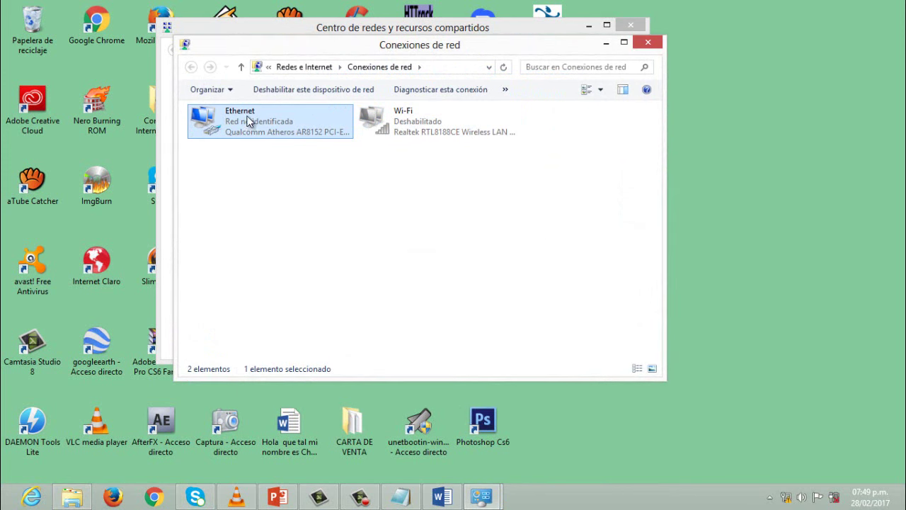
- Open the Internet Protocol version 4 properties of the Ethernet adapter
right_click(247, 118)
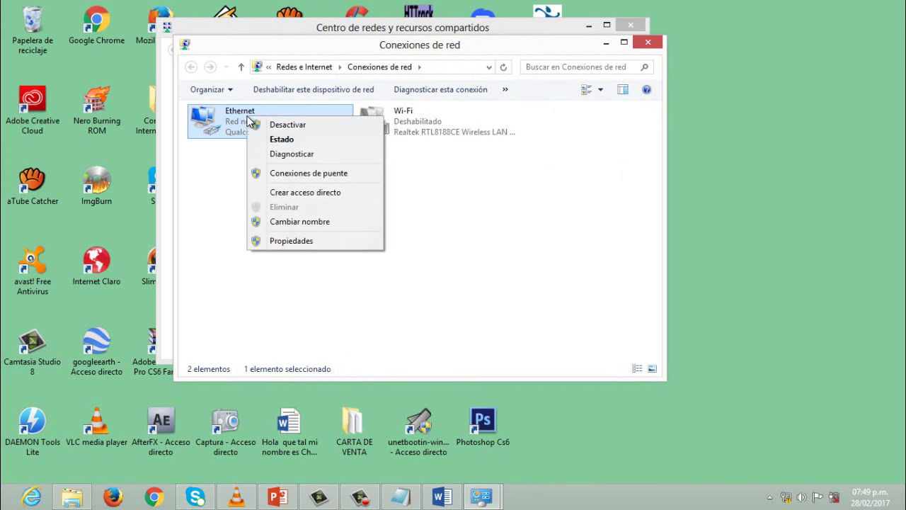
click(283, 240)
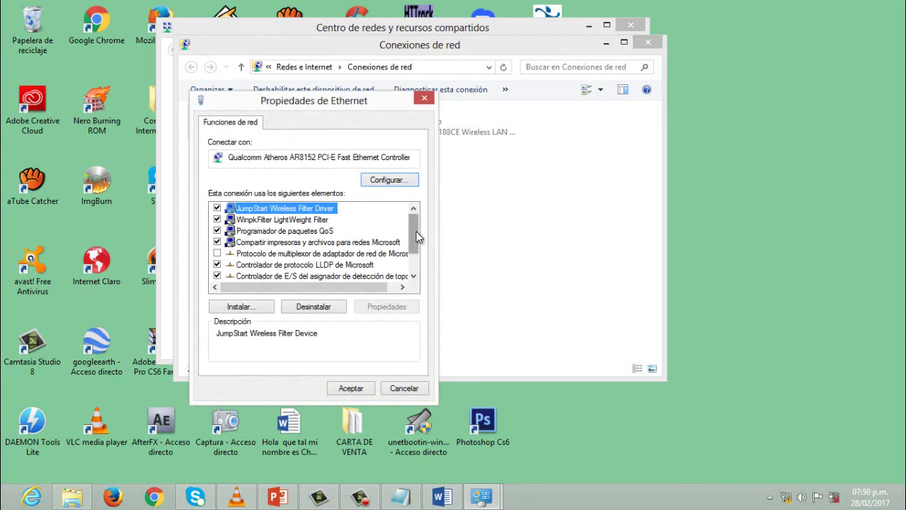
scroll(416, 237, down, 1)
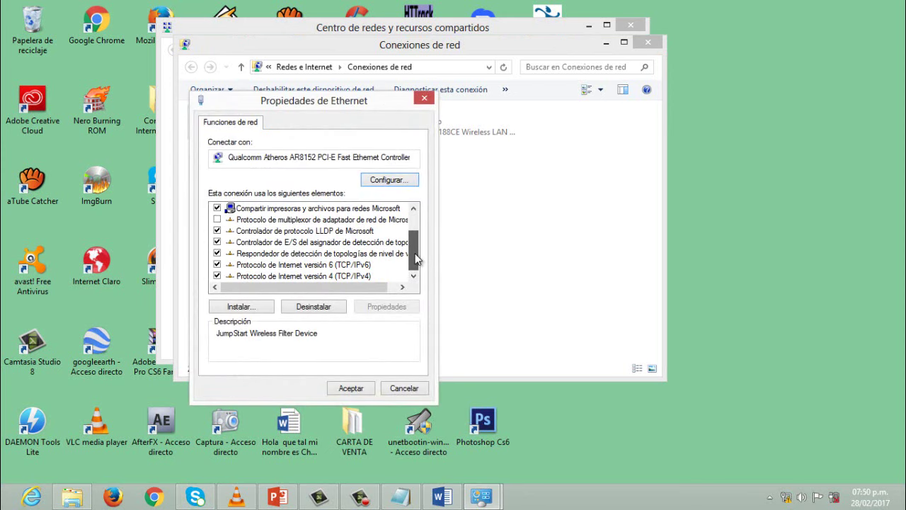
click(287, 276)
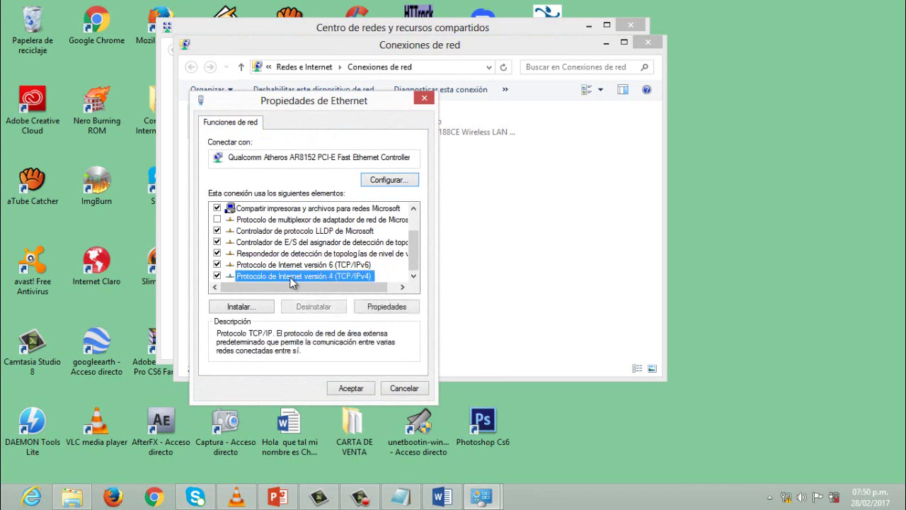
click(382, 308)
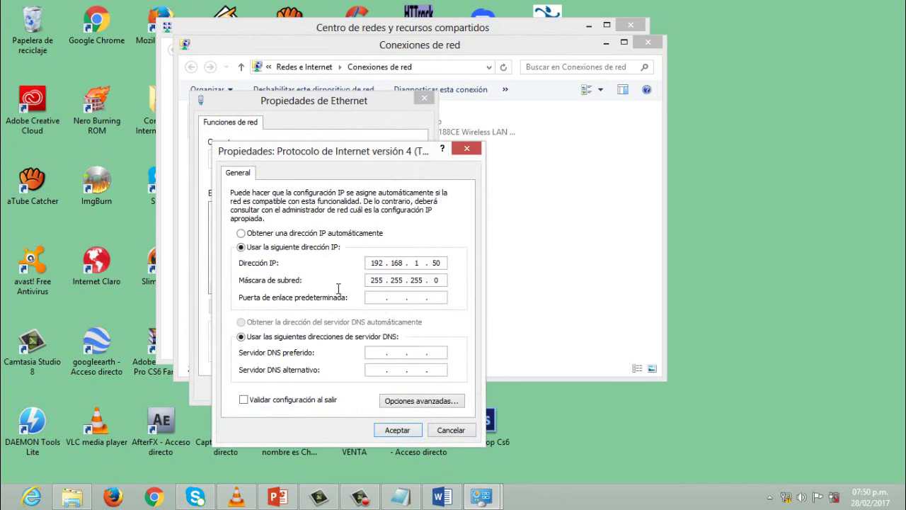
- Set static IP 192.168.1.50 with mask 255.255.255.0, save, and close the network windows
click(241, 233)
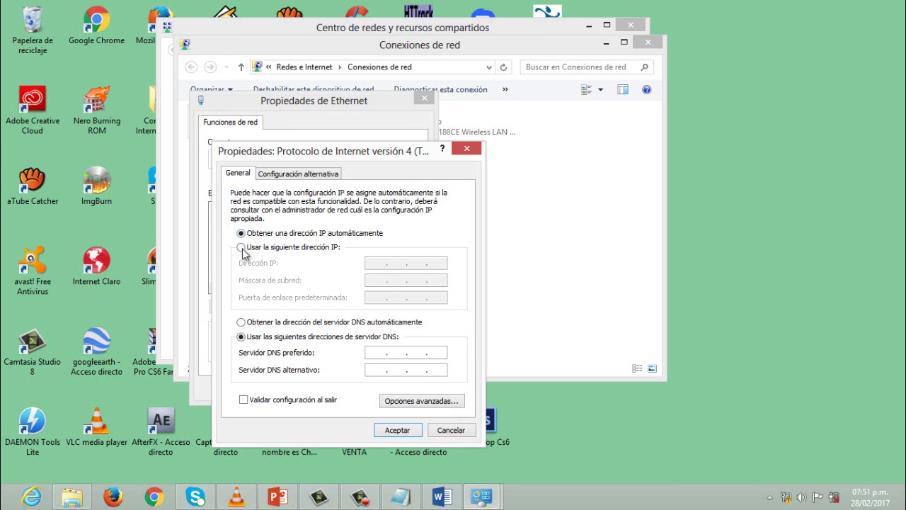
click(241, 248)
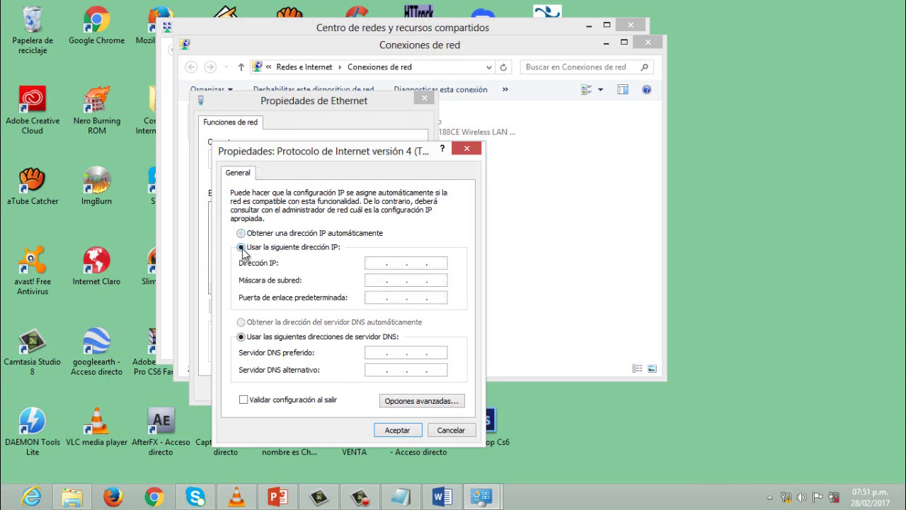
click(372, 262)
text(192.168.1.50)
click(373, 280)
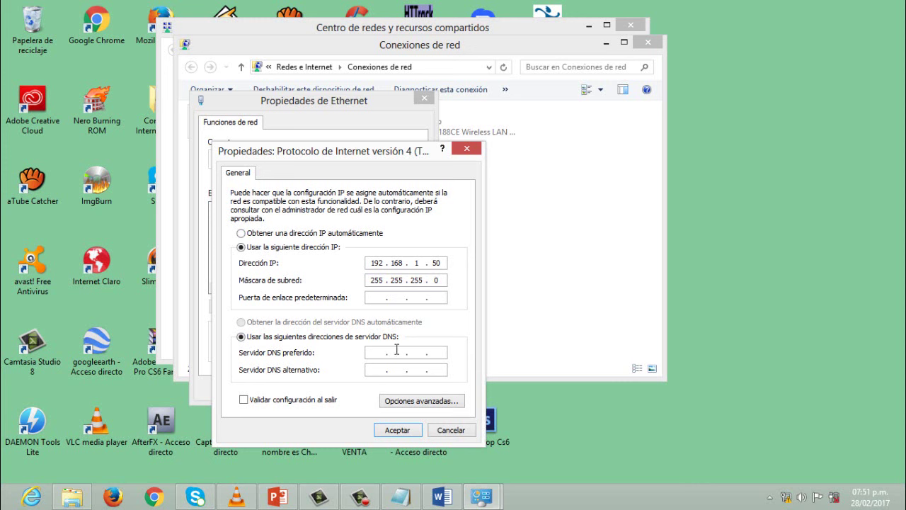
click(395, 430)
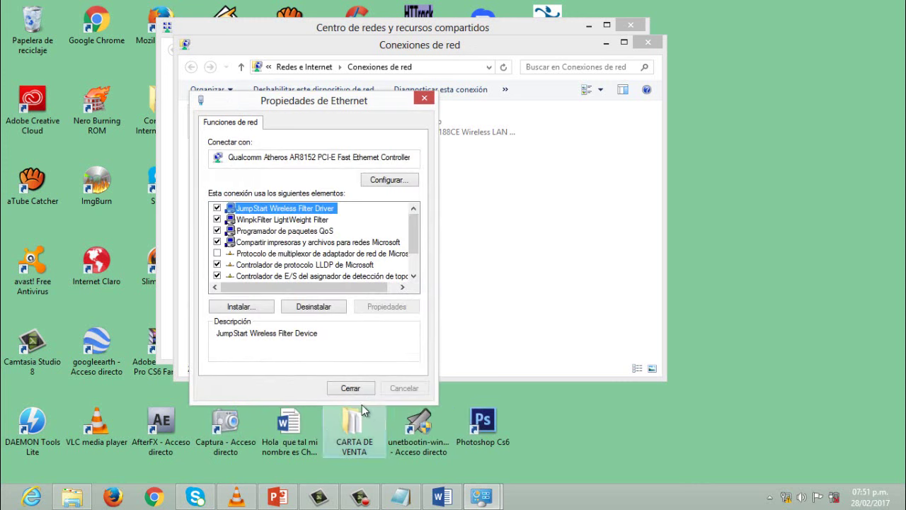
click(351, 387)
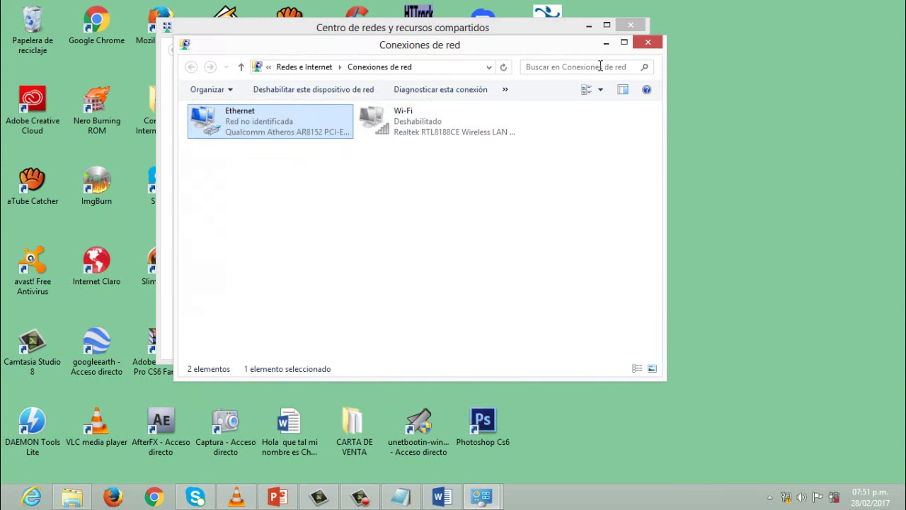
click(605, 44)
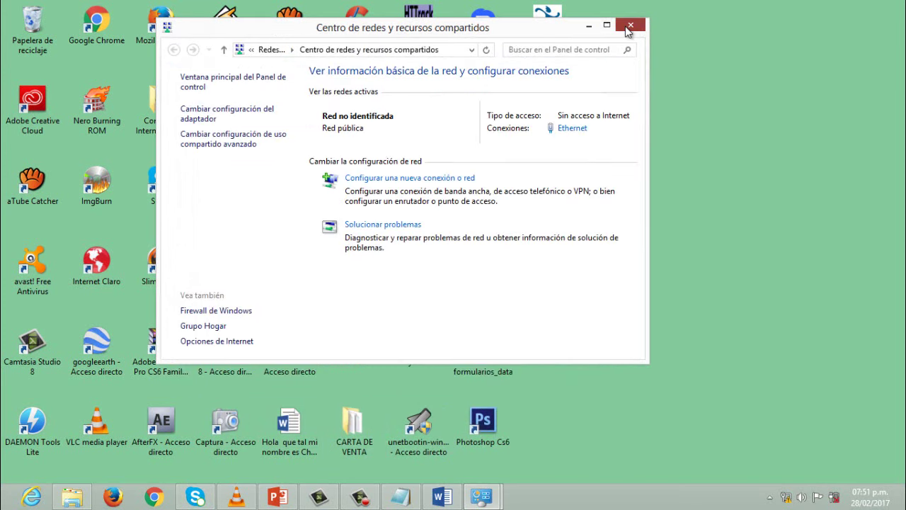
click(630, 25)
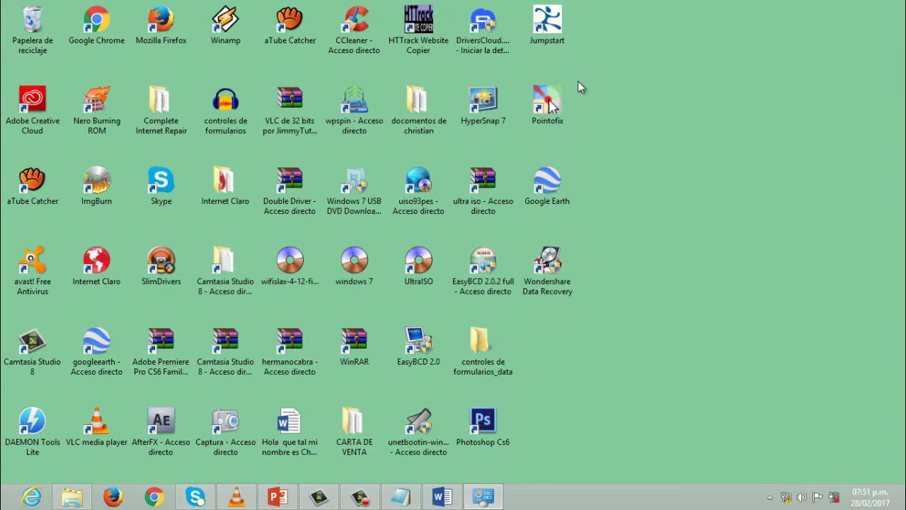
- Load the airOS login page at 192.168.1.20 in Chrome, closing the stray bitter.io tab
click(156, 497)
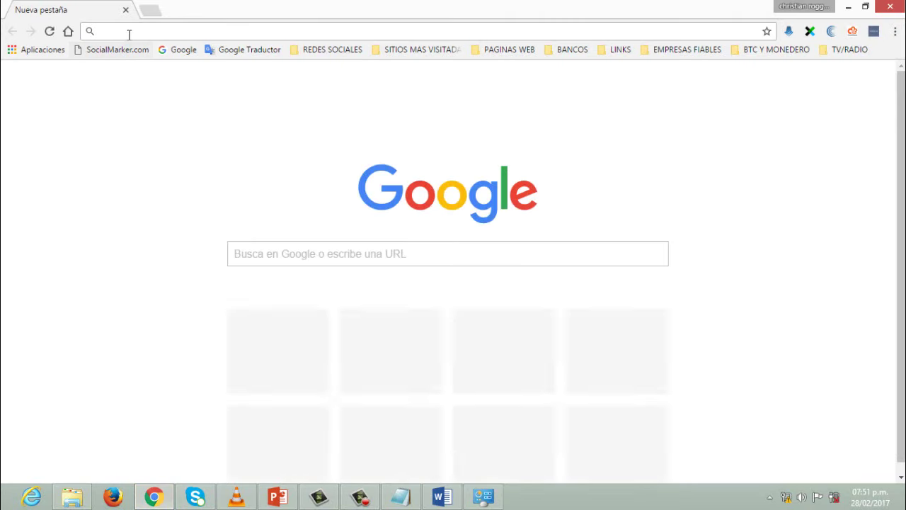
click(128, 35)
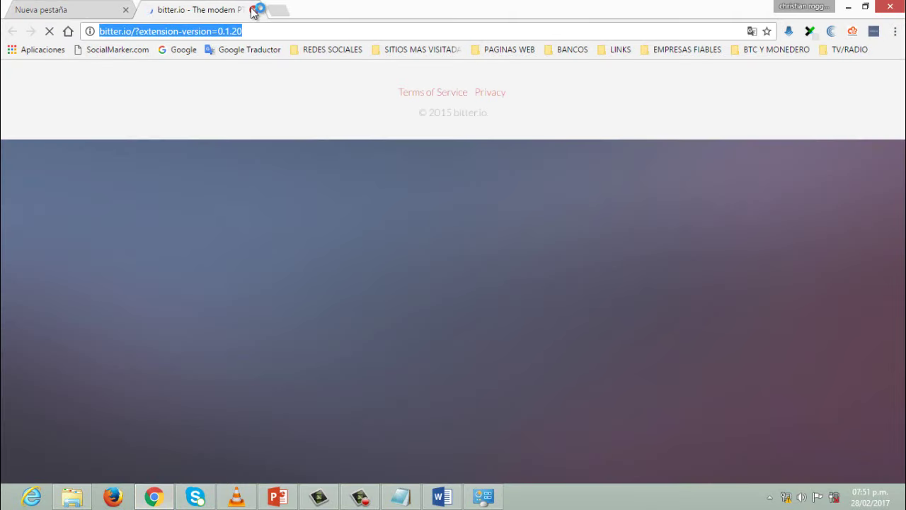
click(253, 9)
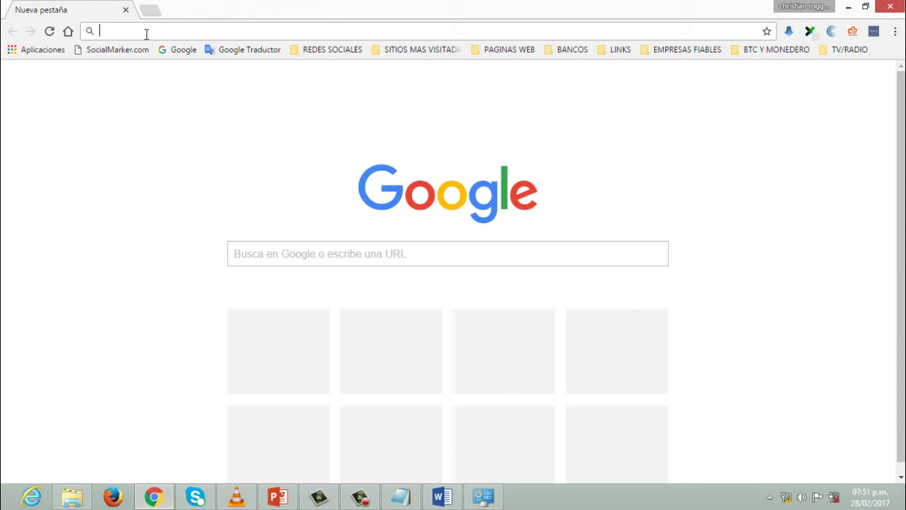
text(192.)
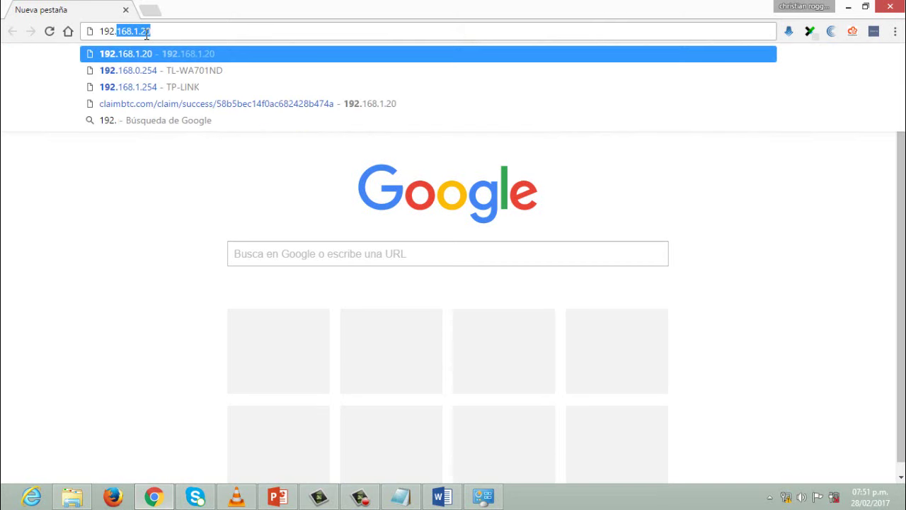
text(168.1)
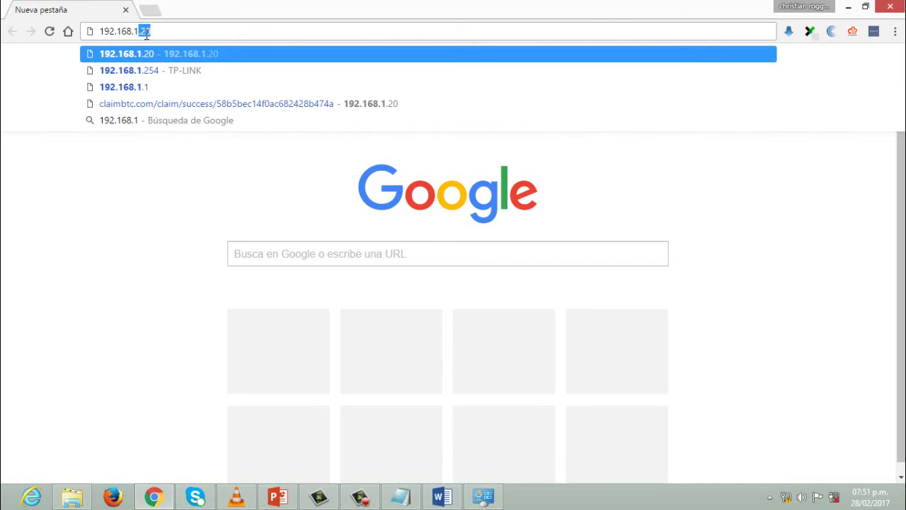
text(.20)
key(Return)
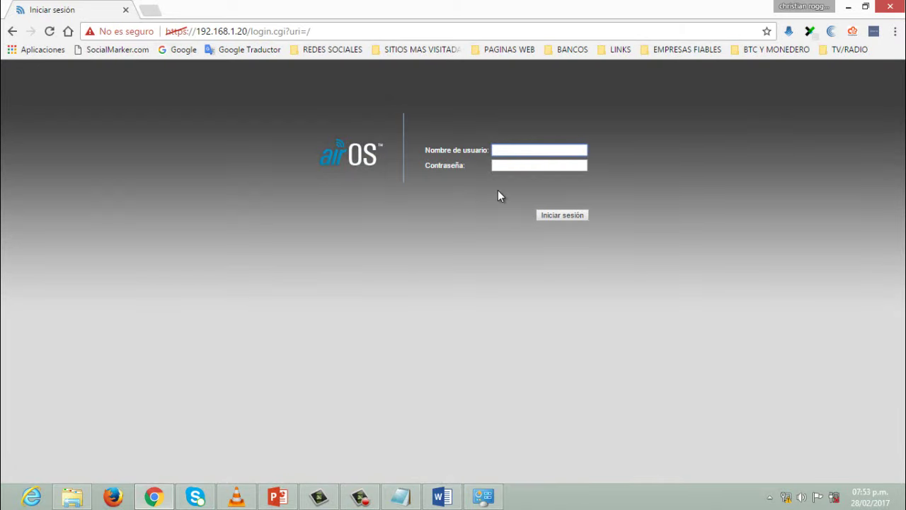
- Sign in to airOS with the saved username and the device password
click(507, 146)
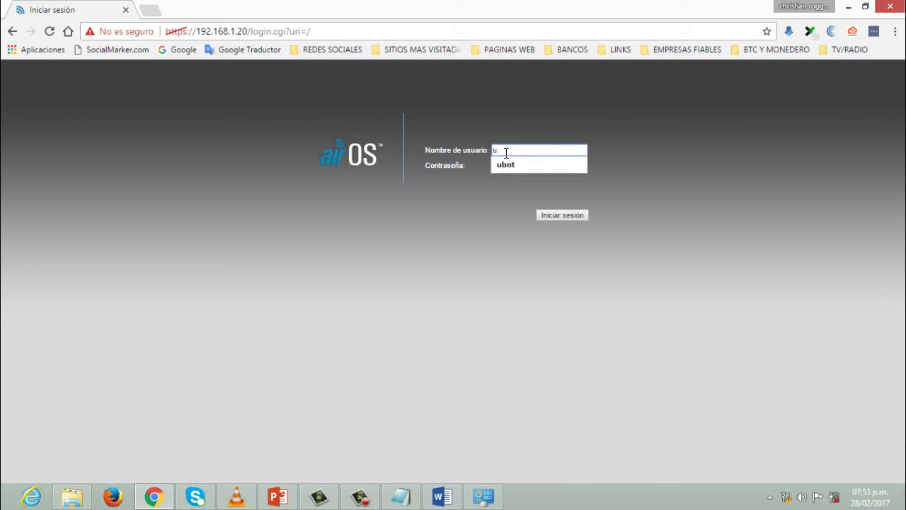
click(506, 165)
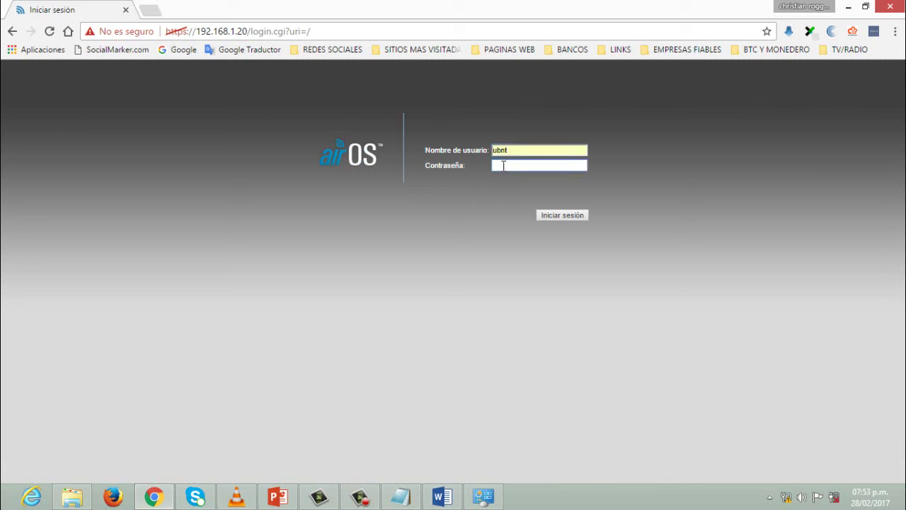
text(ubnt)
click(552, 215)
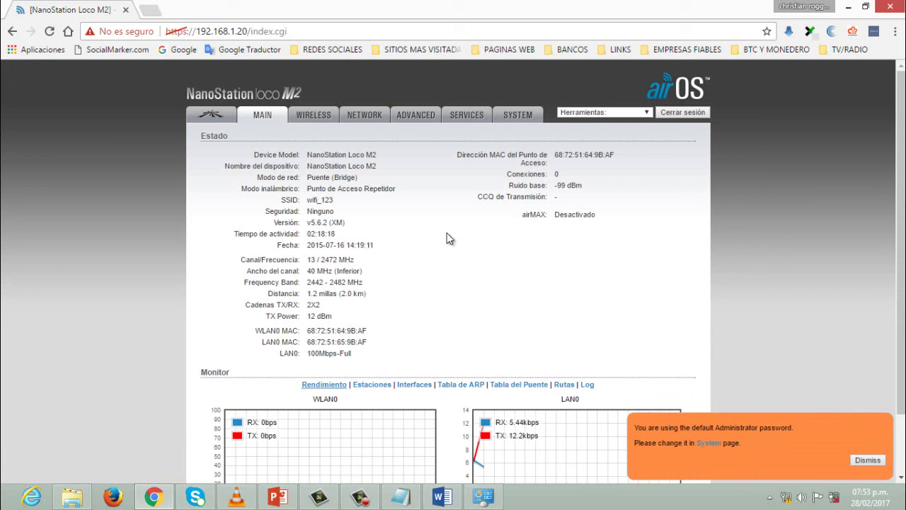
- Submit the airMAX settings page unchanged with Cambiar
click(211, 114)
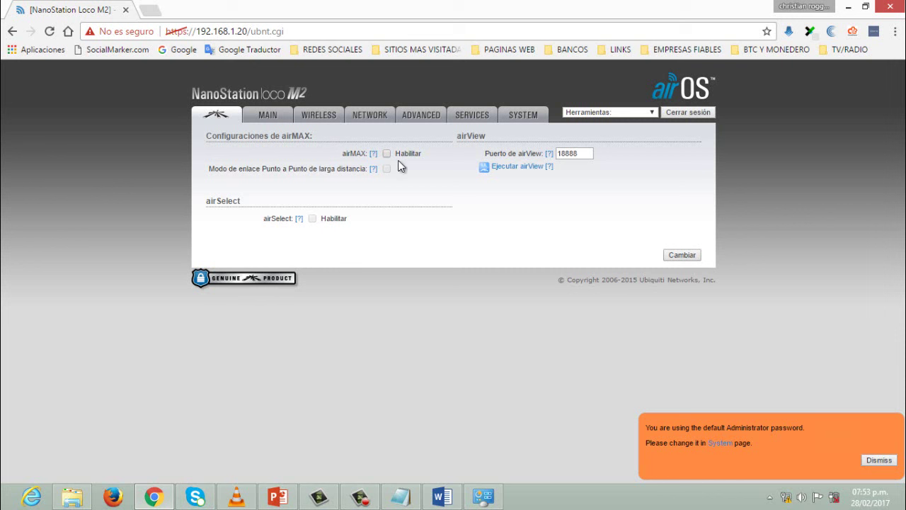
click(676, 254)
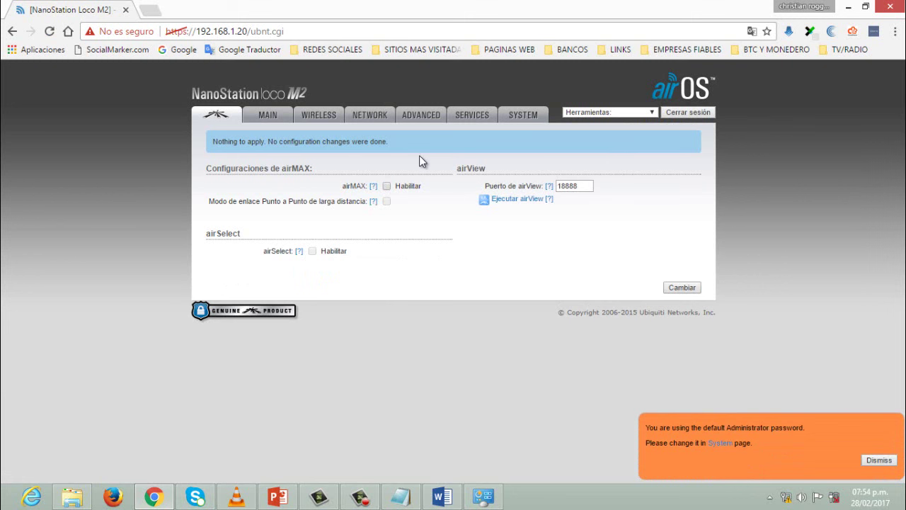
- On the Wireless tab, keep Punto de Acceso Repetidor mode and 40 MHz channel width
click(317, 114)
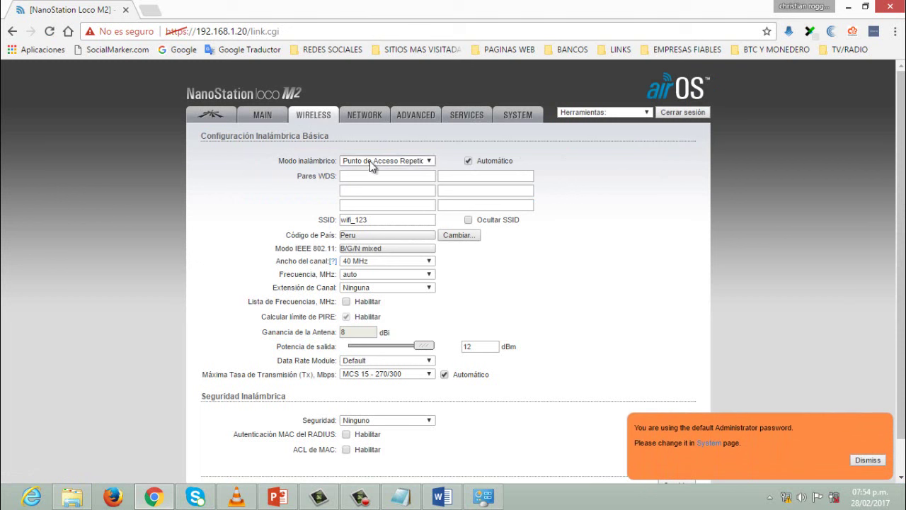
click(429, 163)
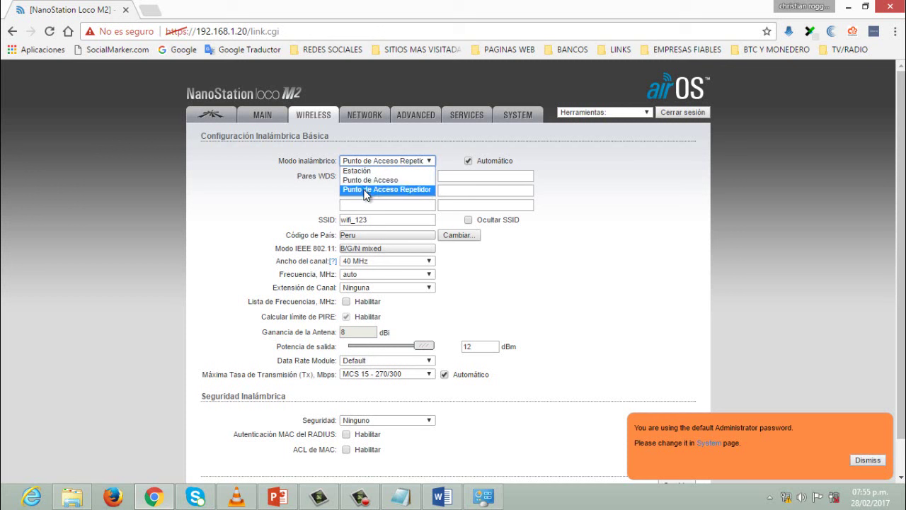
click(365, 190)
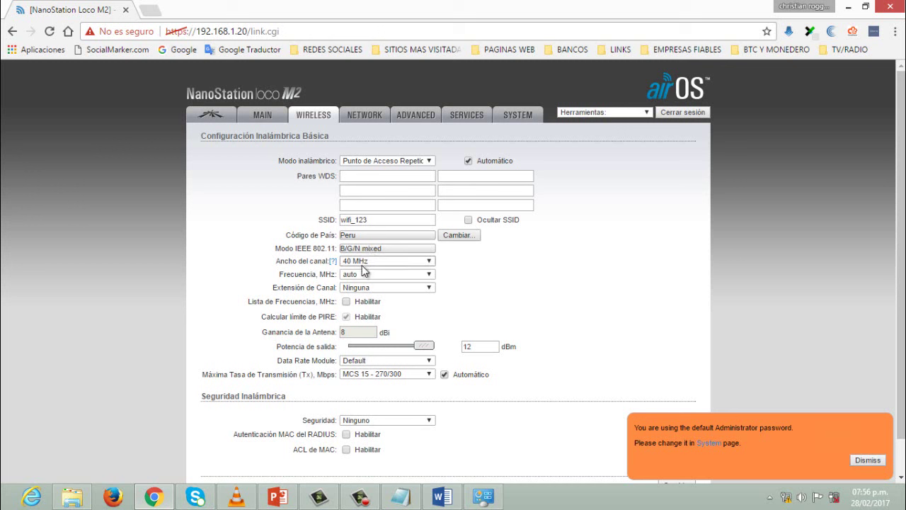
click(411, 261)
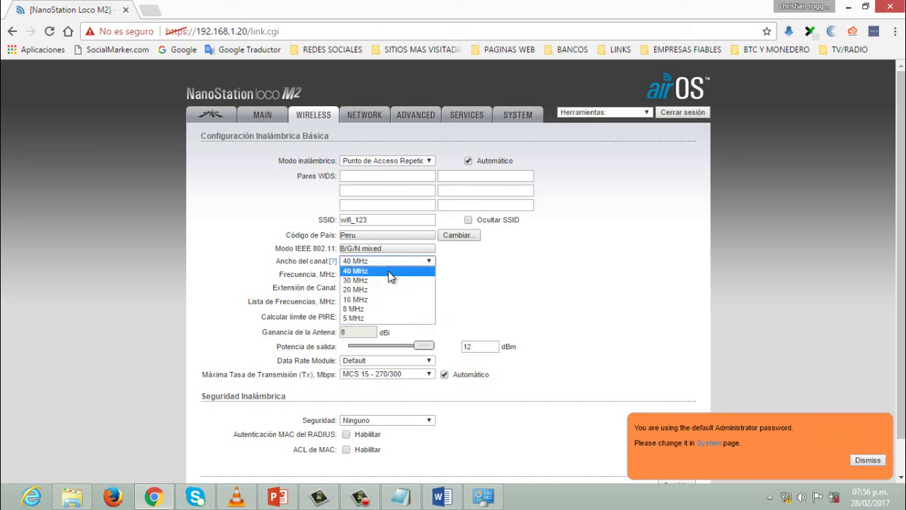
click(481, 269)
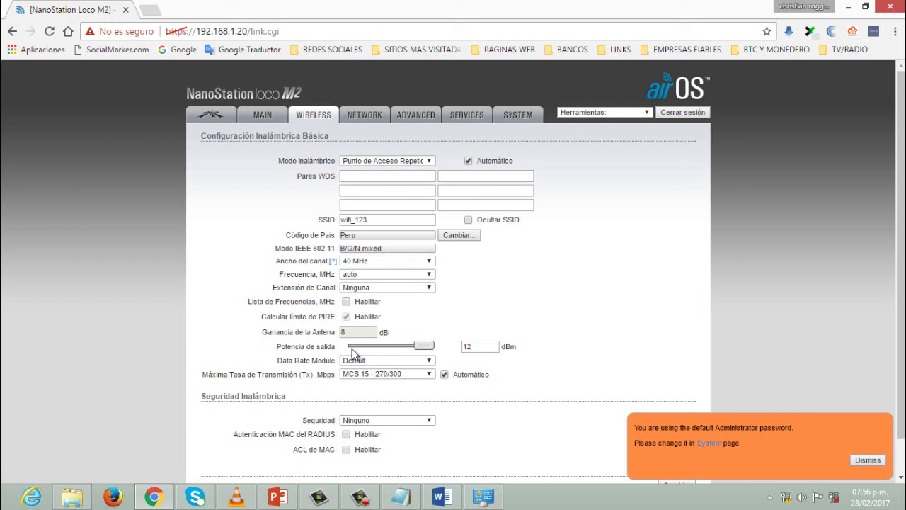
- Lower the output power to 11 dBm and leave security at Ninguno
mouse_move(423, 346)
mouse_down()
mouse_move(398, 346)
mouse_move(427, 350)
mouse_up()
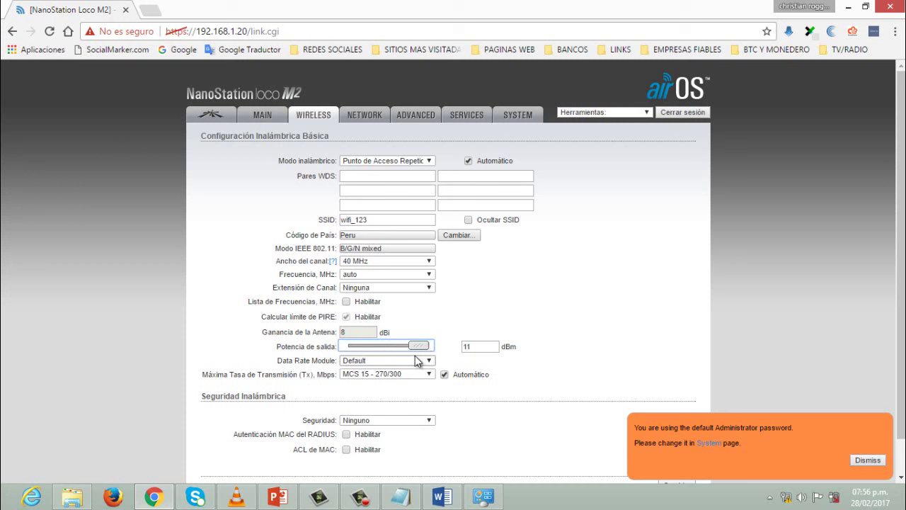
click(419, 367)
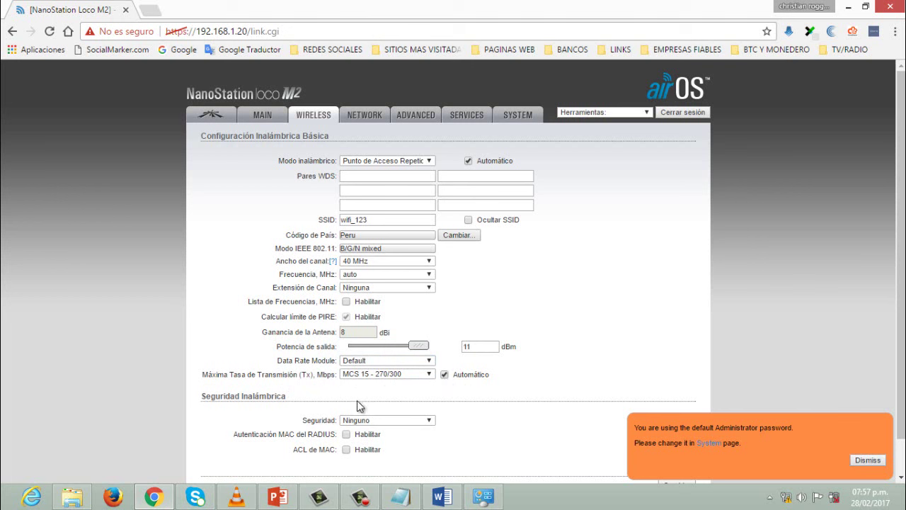
click(404, 421)
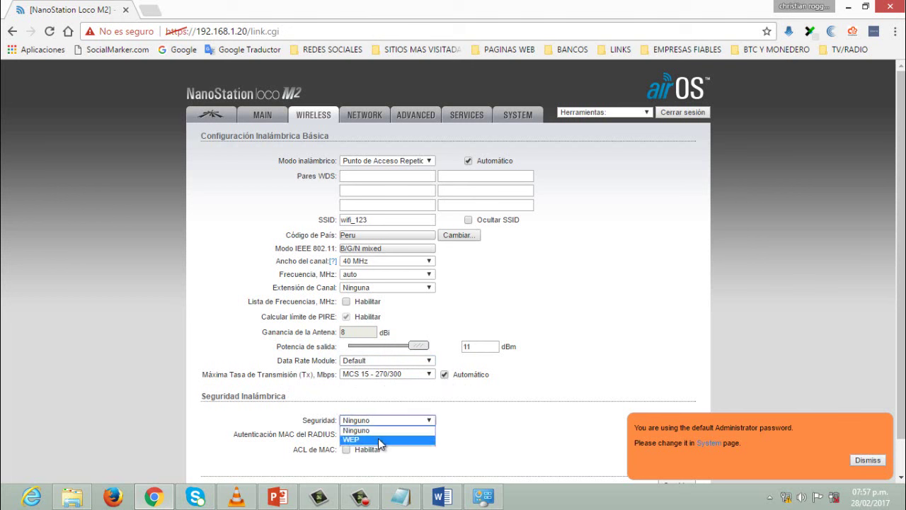
click(458, 437)
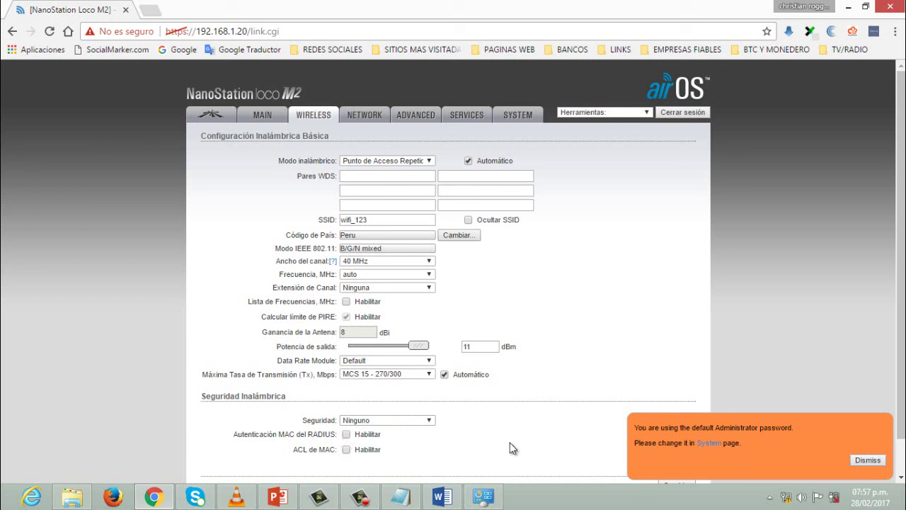
- Dismiss the default-password warning, then save and apply the 11 dBm wireless changes
click(862, 460)
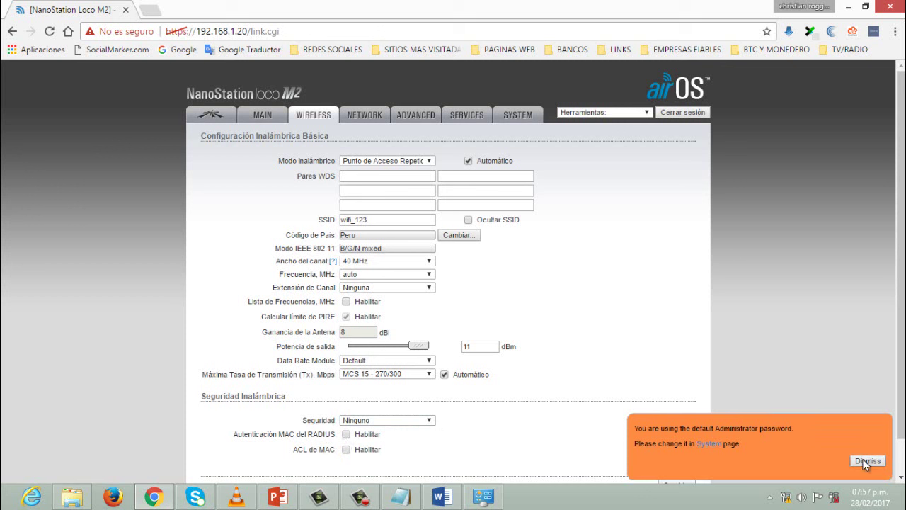
scroll(721, 449, down, 1)
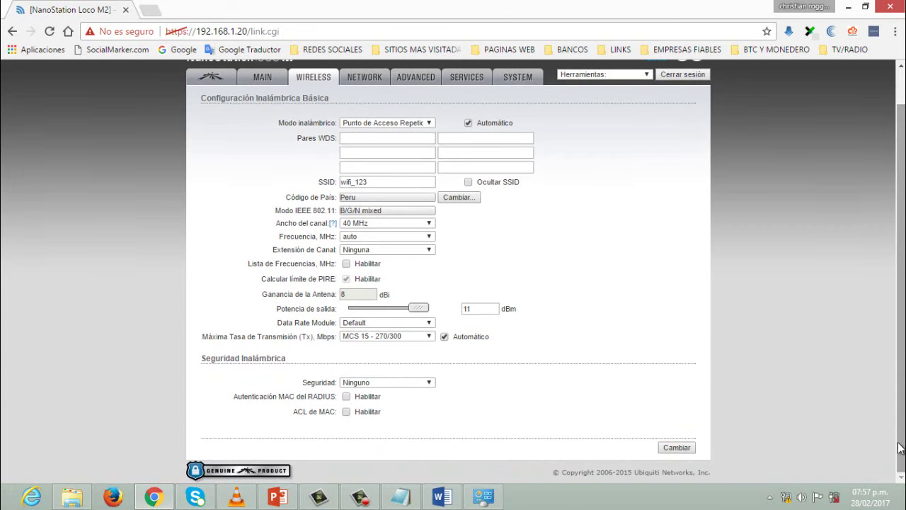
click(686, 448)
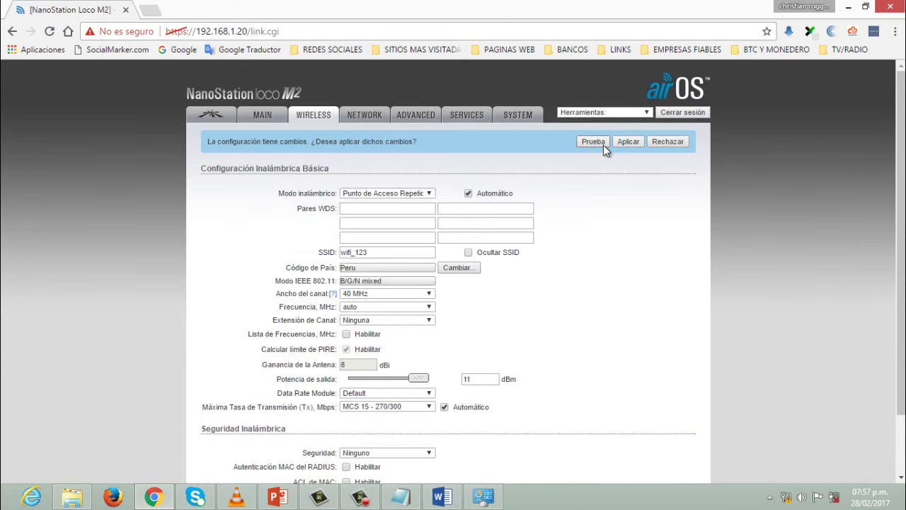
click(625, 141)
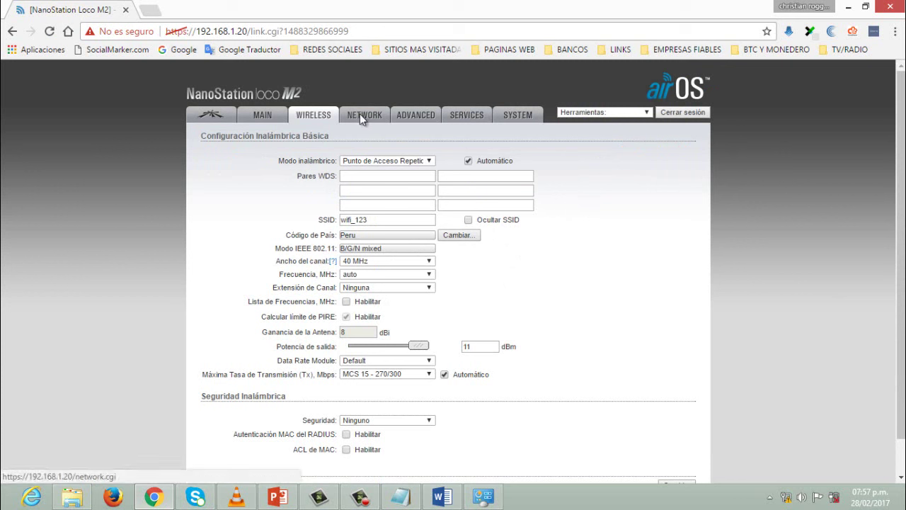
- On the Network tab, keep Puente (Bridge) mode, Ninguna network disabling and Simple configuration
click(360, 117)
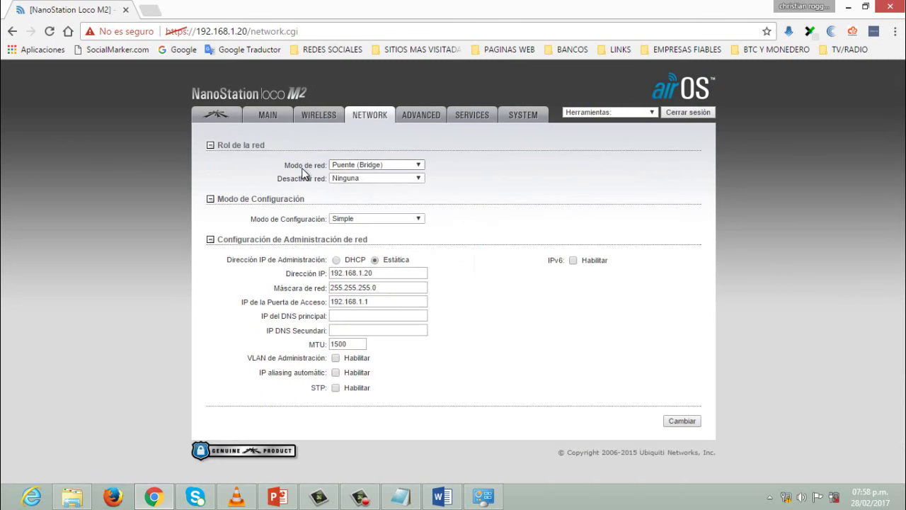
click(378, 165)
click(453, 171)
click(413, 181)
click(453, 178)
click(414, 218)
click(418, 229)
- Confirm the gateway IP 192.168.1.1 and save the network settings with Cambiar
click(372, 303)
drag(372, 303, 328, 303)
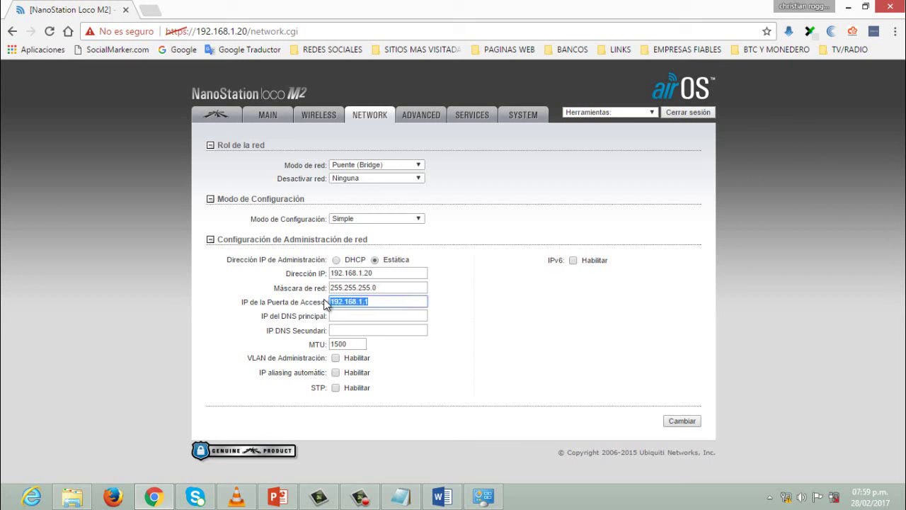
click(388, 302)
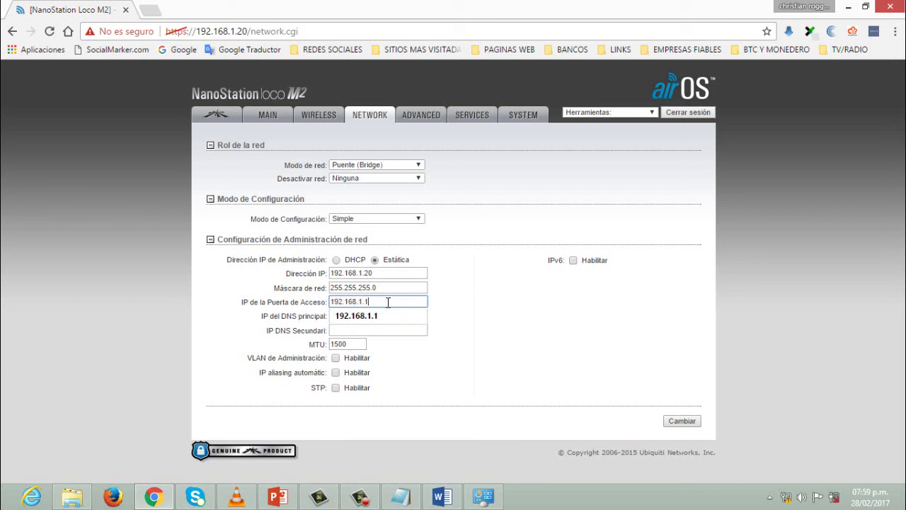
click(435, 306)
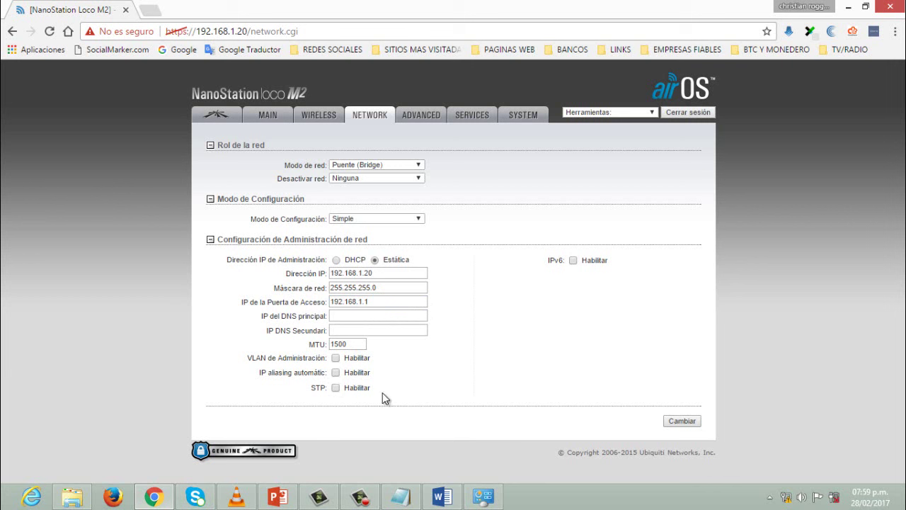
click(682, 421)
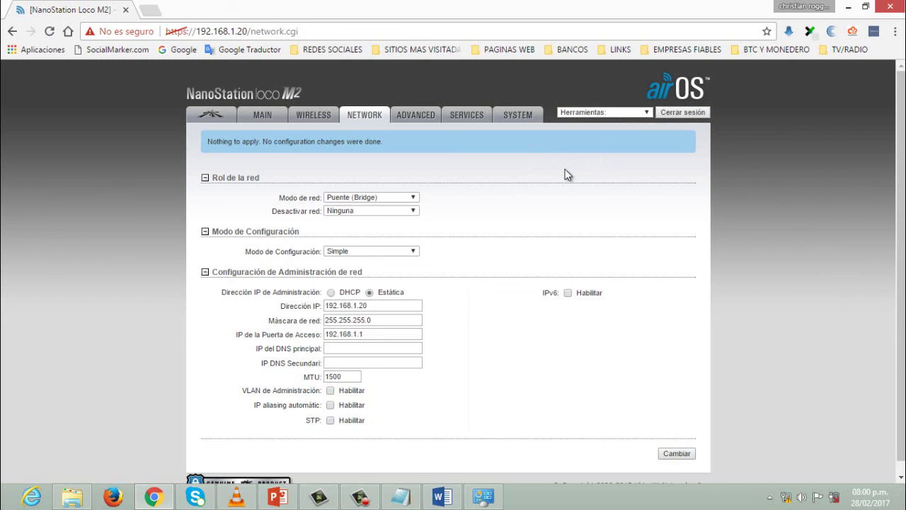
- On the System tab, check device name NanoStation Loco M2 and keep the Español interface
click(507, 119)
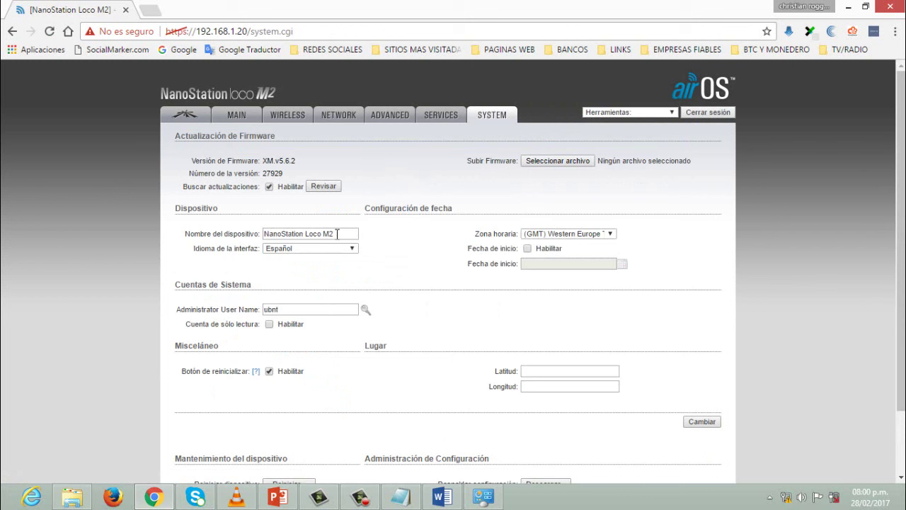
drag(335, 233, 313, 271)
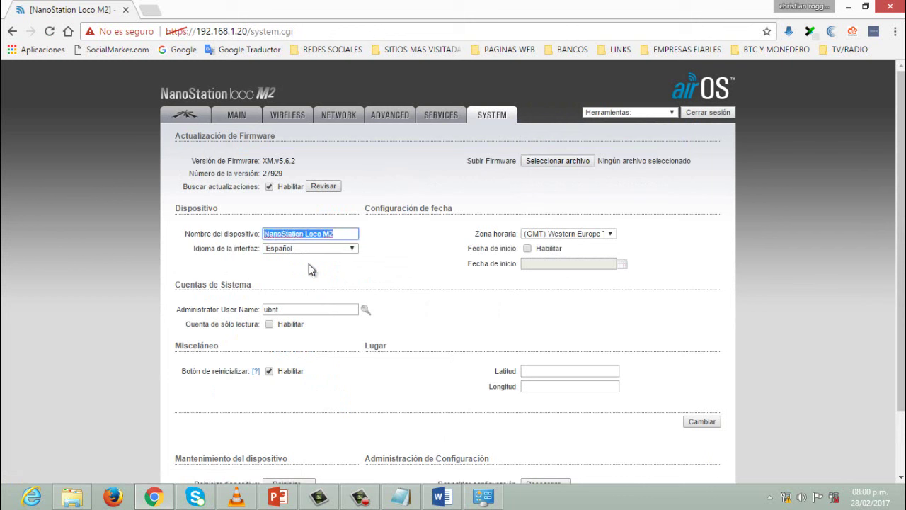
click(380, 288)
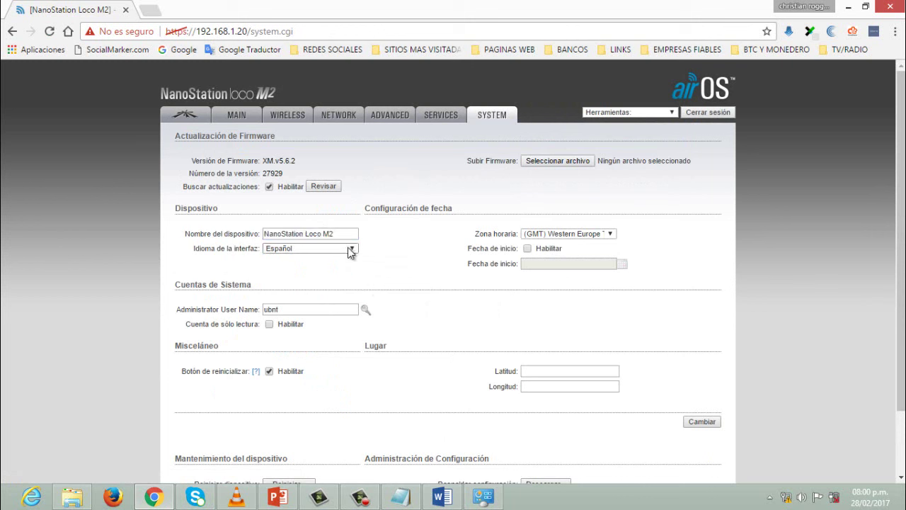
click(351, 250)
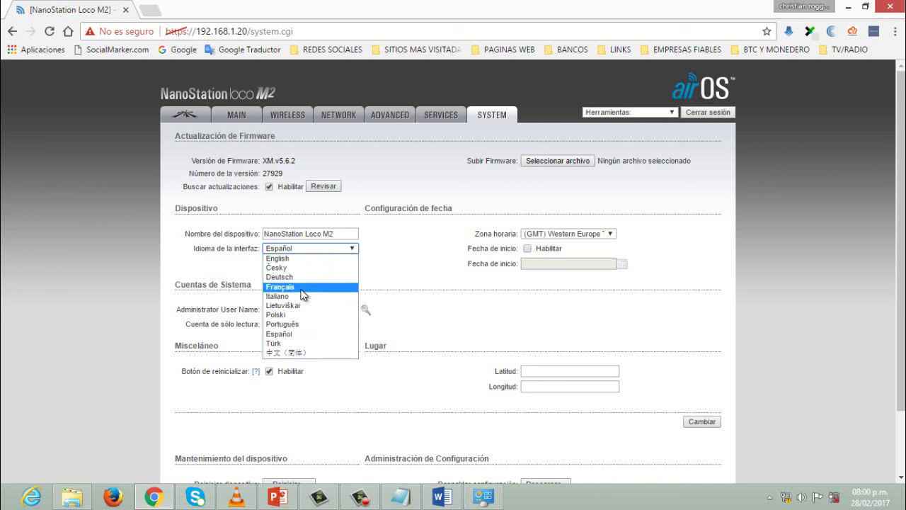
click(375, 283)
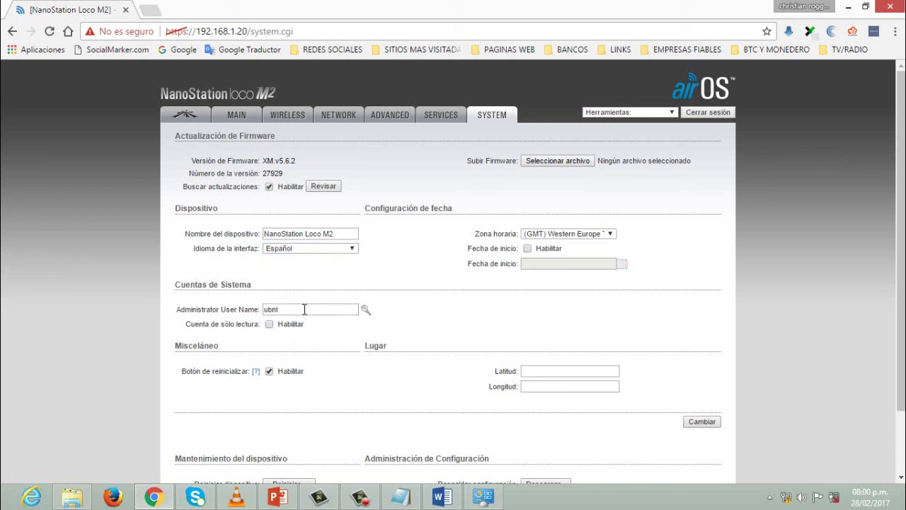
- Review the administrator user name and save the system settings with Cambiar
drag(292, 312, 265, 312)
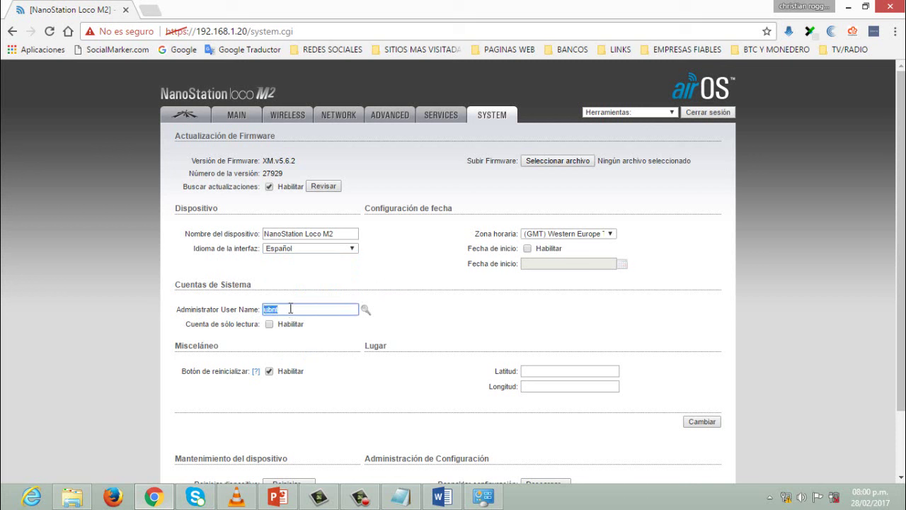
click(290, 309)
drag(292, 312, 265, 309)
click(414, 297)
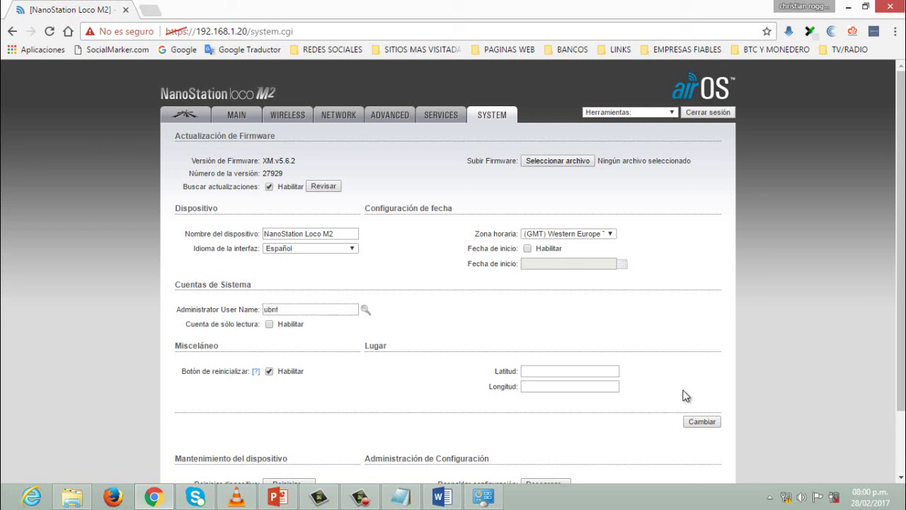
click(699, 422)
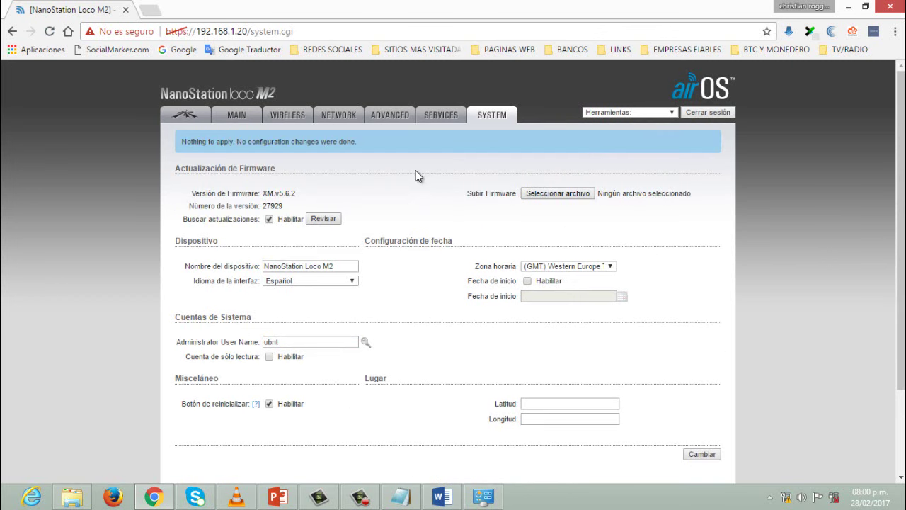
- On the Main tab, review the Estado section showing SSID wifi_123 and security Ninguno
click(234, 110)
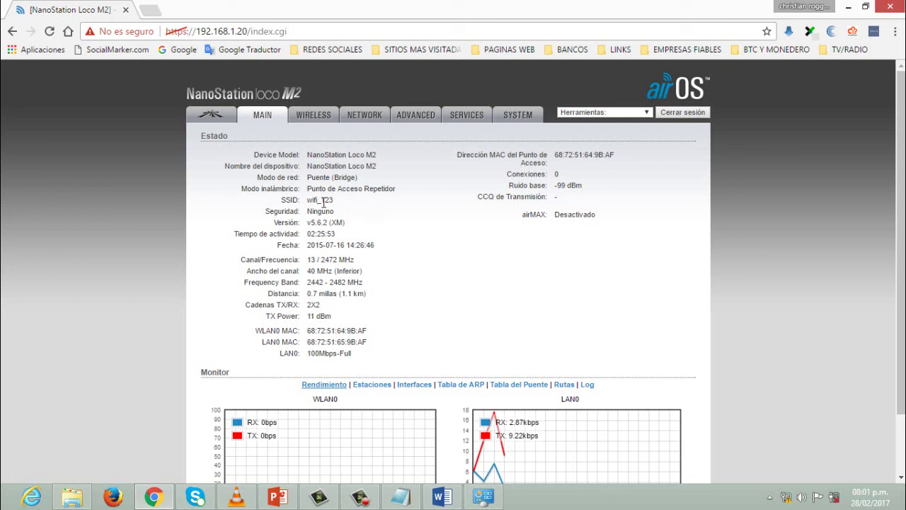
mouse_move(309, 201)
mouse_down()
mouse_move(329, 202)
mouse_move(320, 204)
mouse_up()
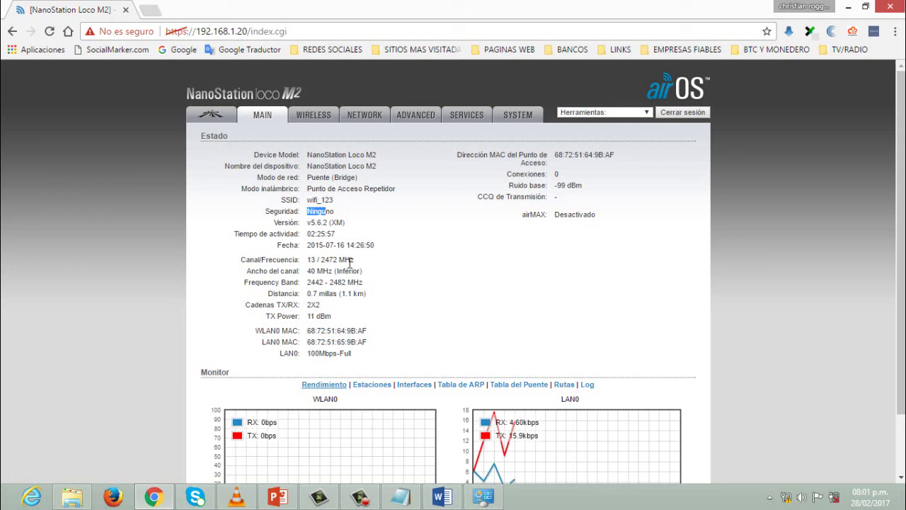
click(409, 295)
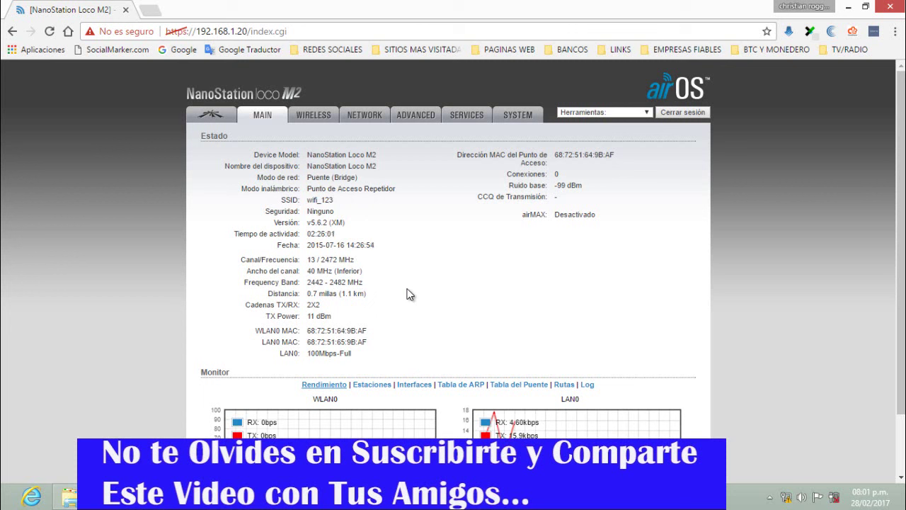
- Close Chrome and open the Network and Sharing Center from the network tray icon
click(890, 8)
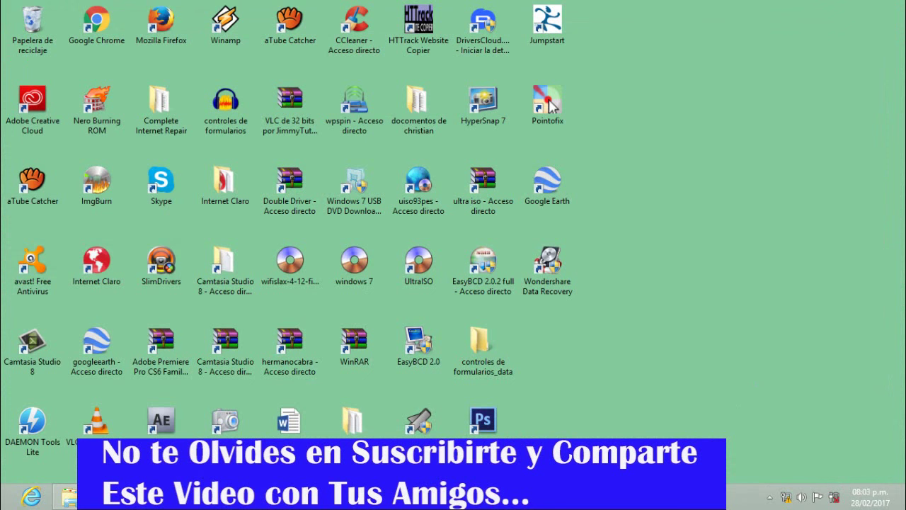
right_click(785, 497)
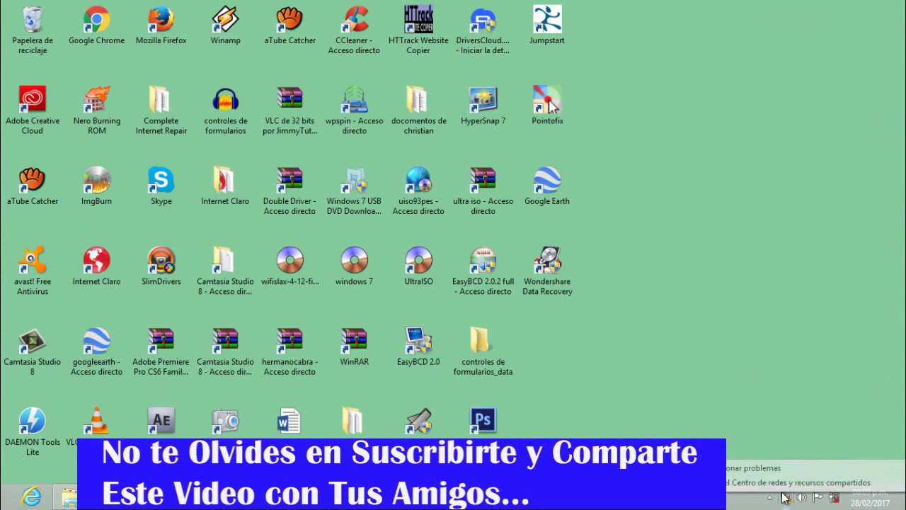
click(770, 483)
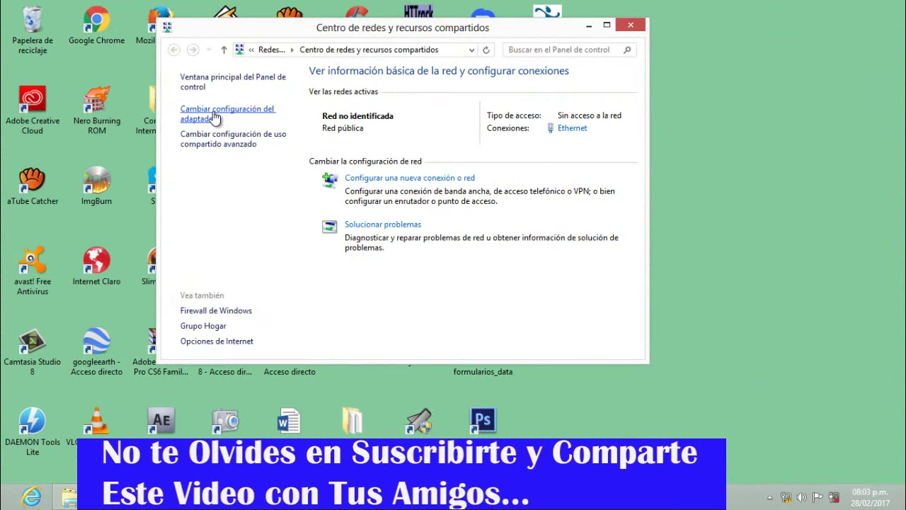
- Open the Ethernet adapter's Properties from Change adapter settings to view its protocols
click(215, 113)
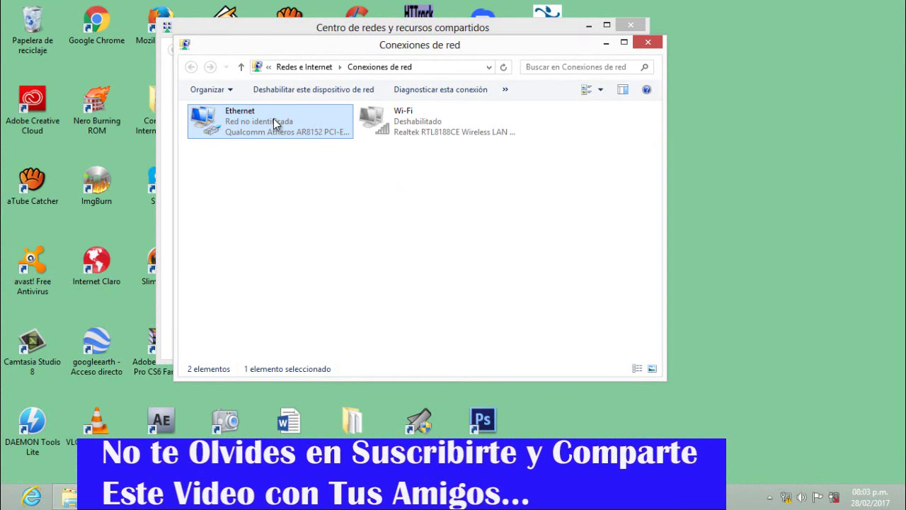
right_click(273, 121)
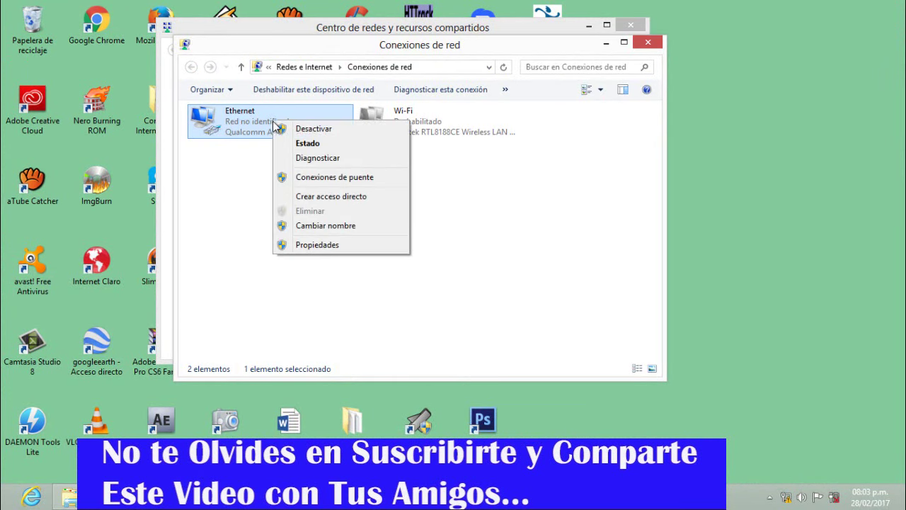
click(312, 245)
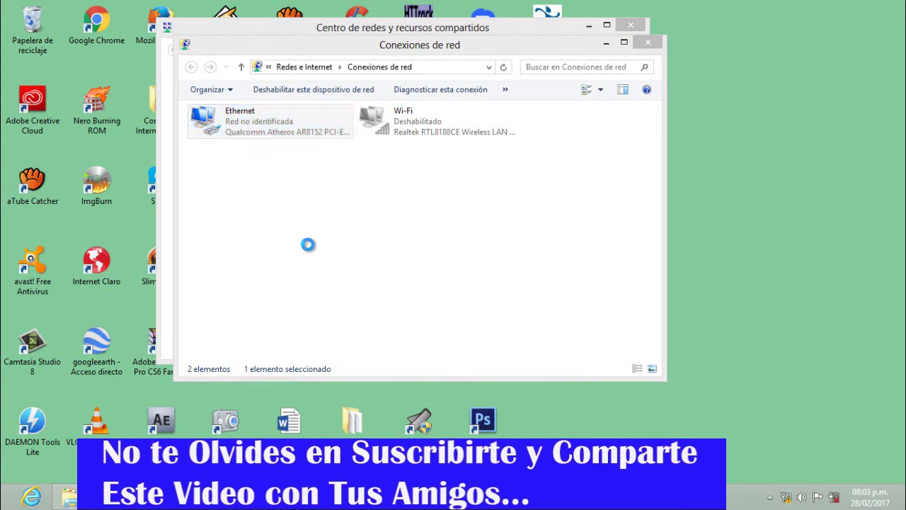
scroll(413, 238, down, 1)
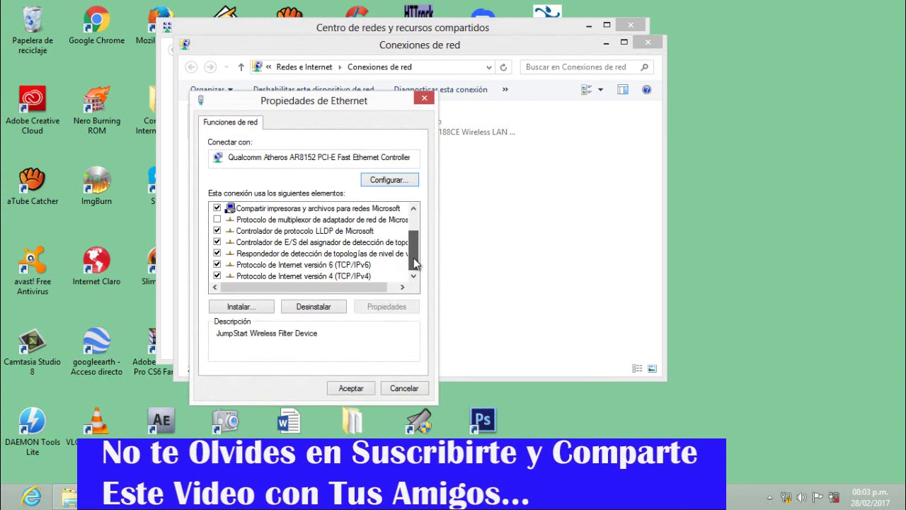